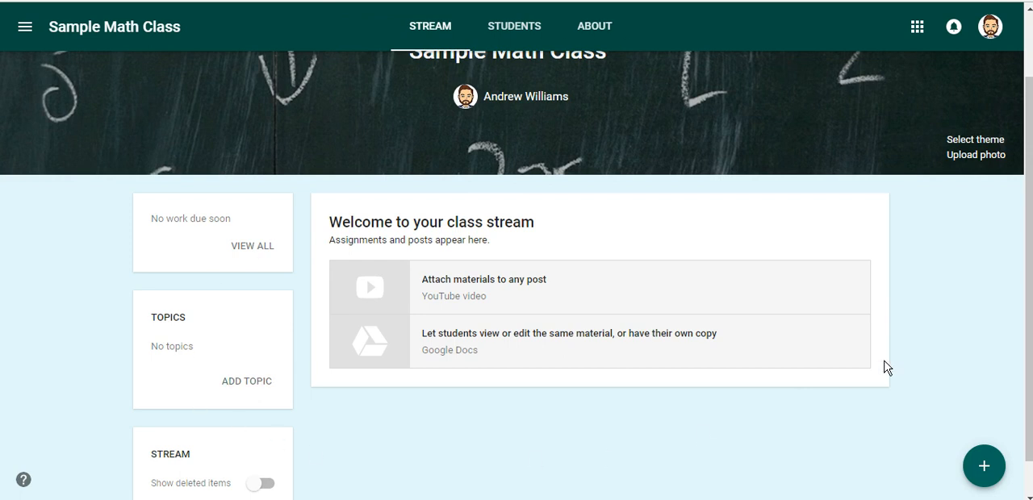
Create an assignment for Sample Math Class titled "Sample Assessment" with the instructions "Please take this assessment."
drag(1029, 304, 1028, 324)
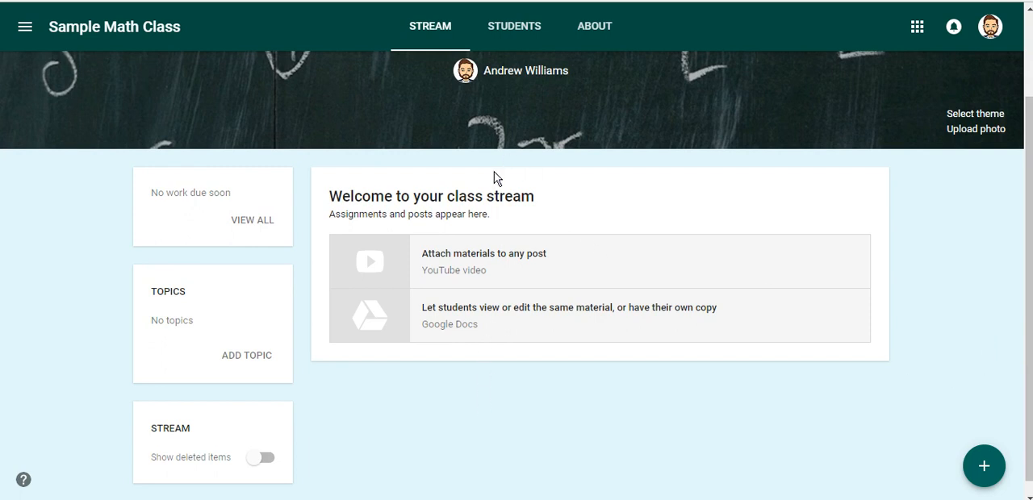
mouse_move(1005, 471)
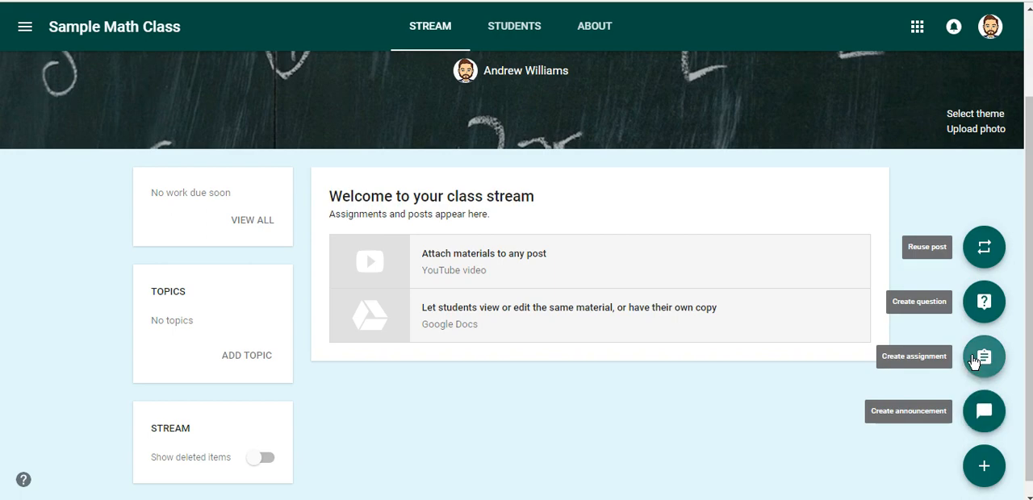
click(973, 362)
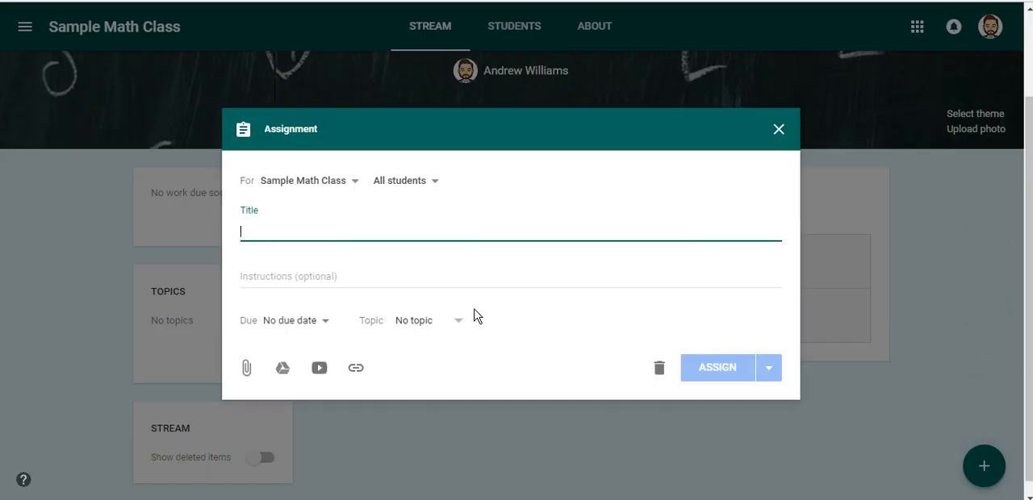
text(Sample T)
key(BackSpace)
text(Assessment)
key(Tab)
text(Please take this assessment.)
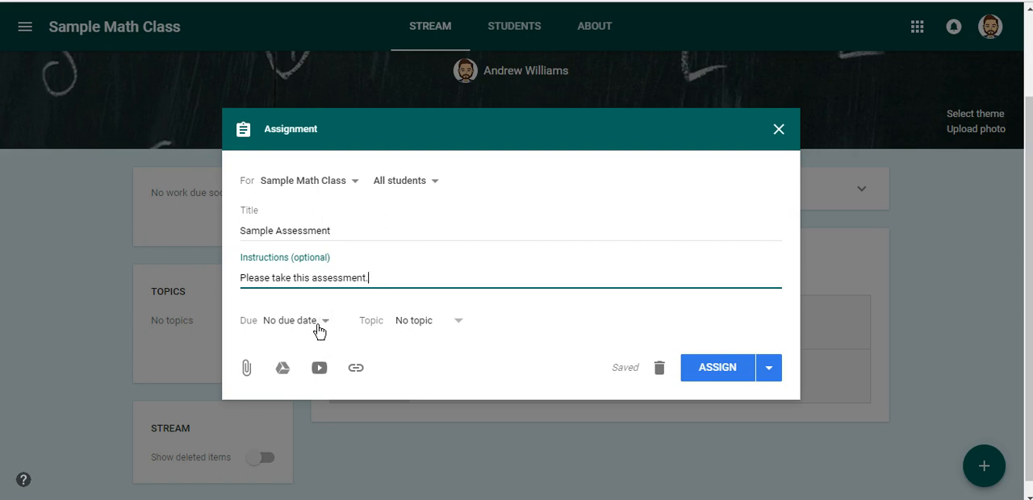
Attach the "Quiz - Area of Triangles, Parallelograms, and Trapezoids - 6.G.A.1" form from My Drive and assign it to the class
click(282, 369)
click(342, 107)
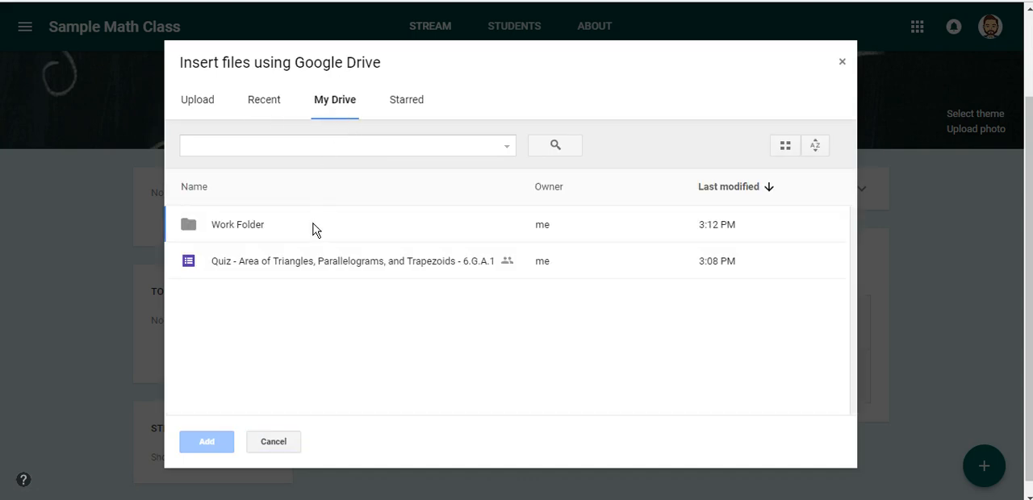
double_click(290, 262)
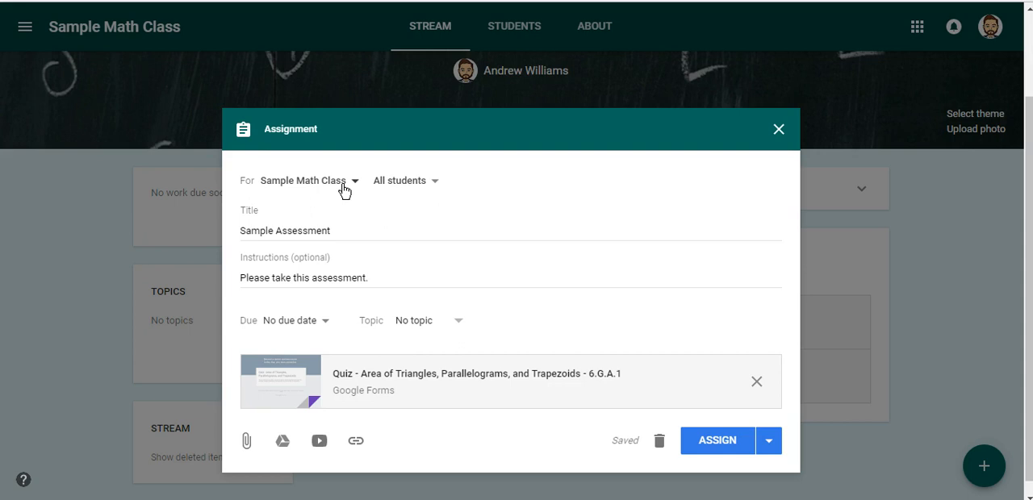
click(733, 442)
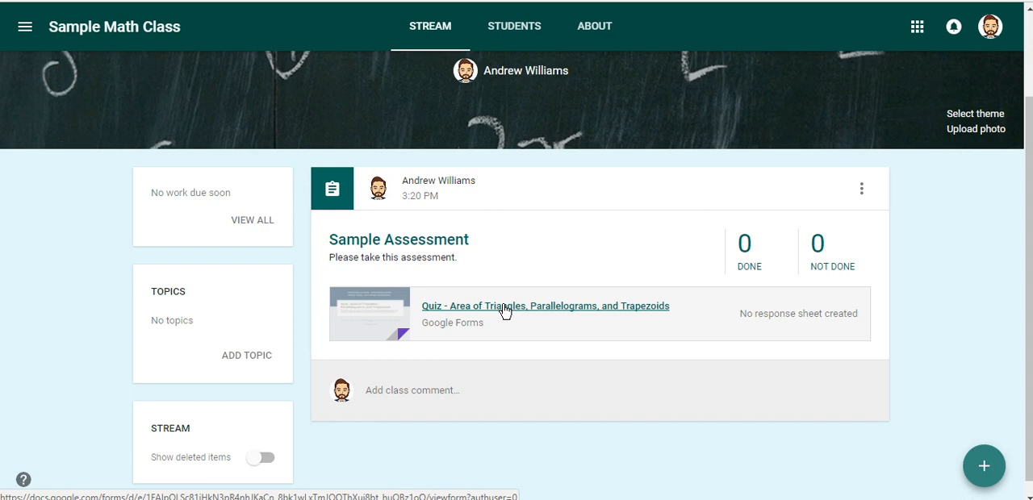
Open the attached quiz, fill in the student's first name, last name and "5th Period", and proceed to Question #1
click(504, 307)
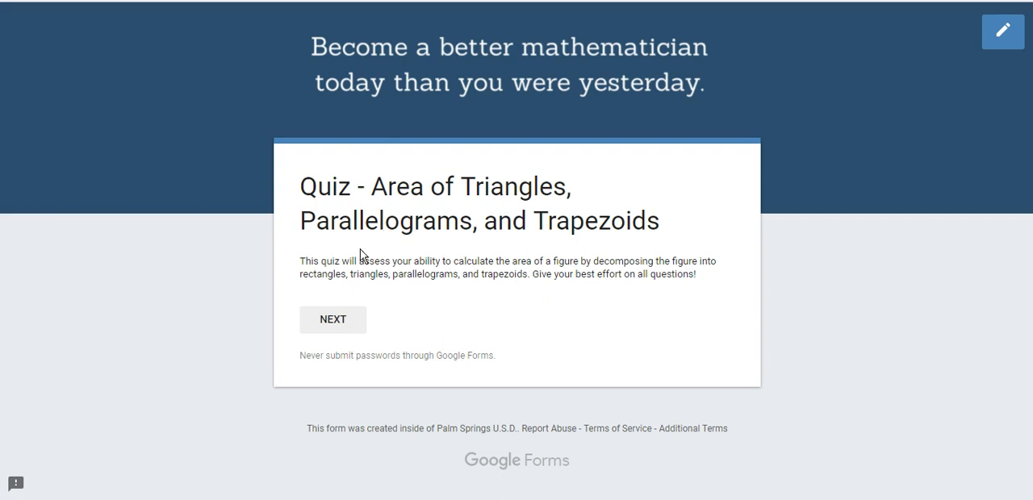
click(327, 319)
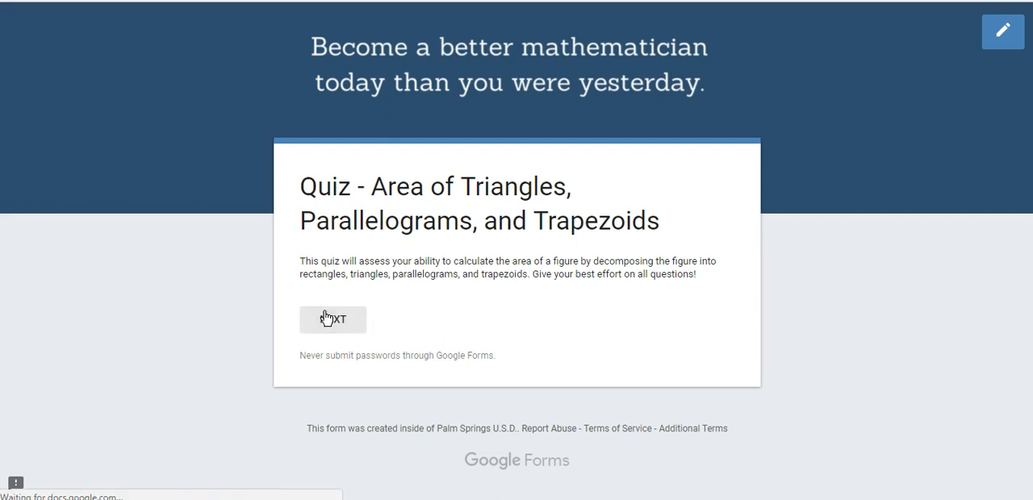
click(359, 382)
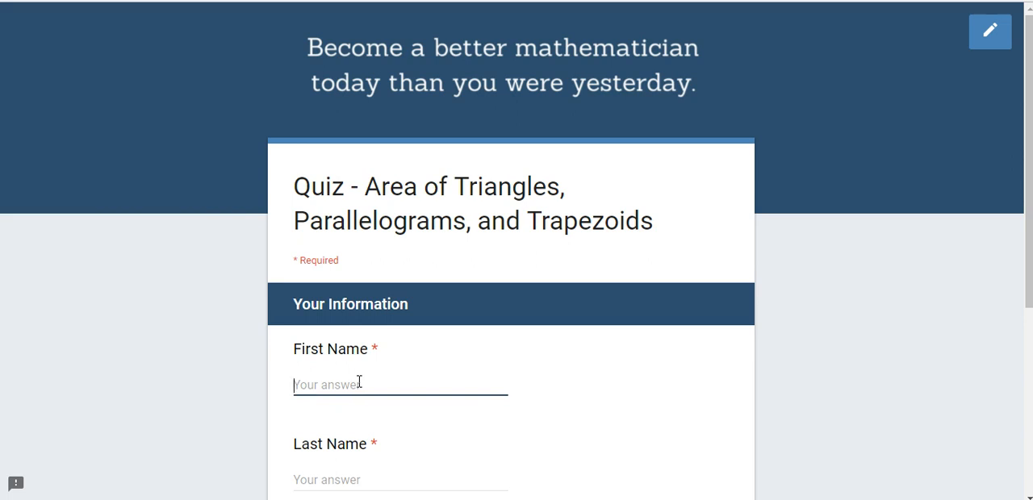
text(Aarond)
key(BackSpace)
key(Tab)
text(Rodgers)
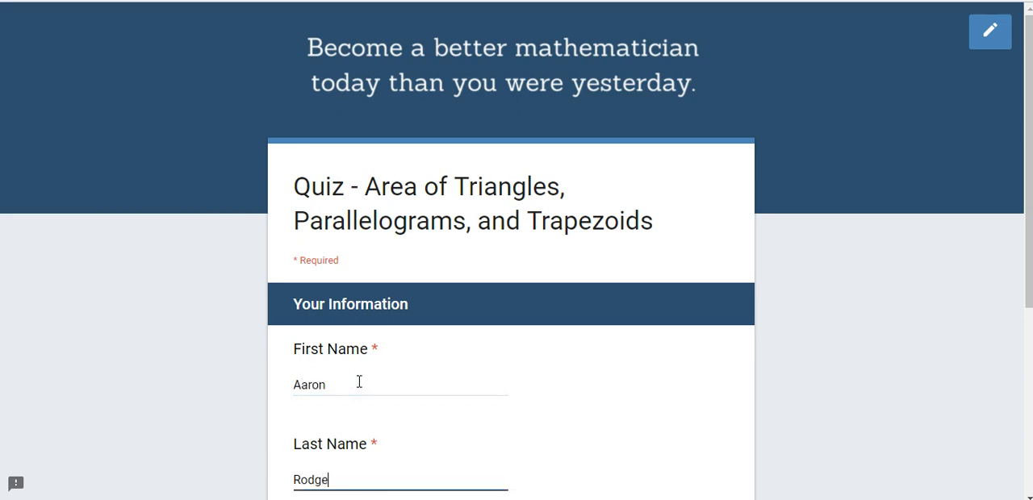
key(Tab)
text(5th Period)
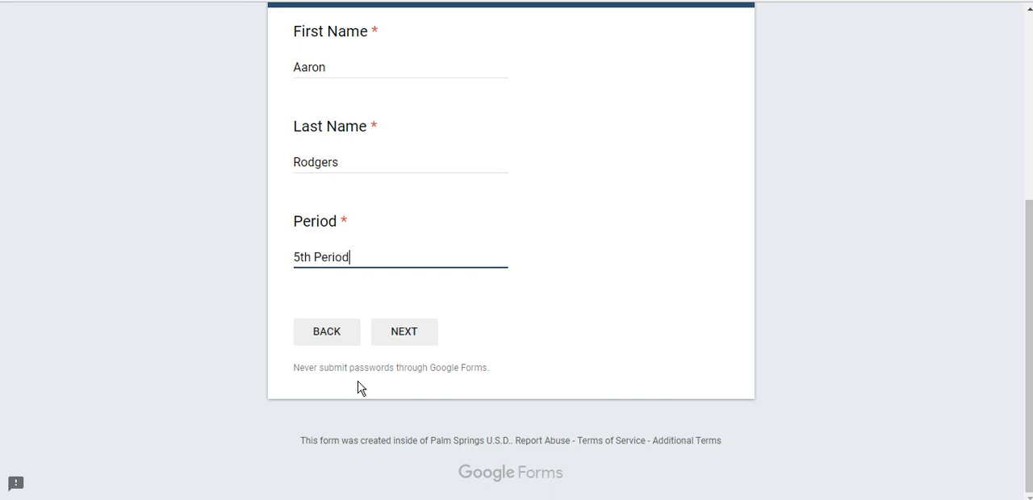
click(411, 345)
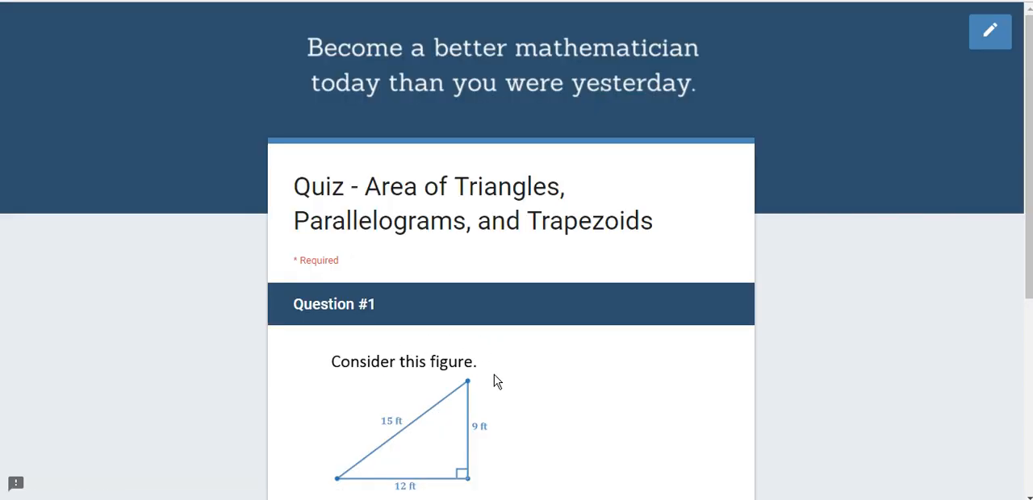
drag(1029, 124, 1029, 209)
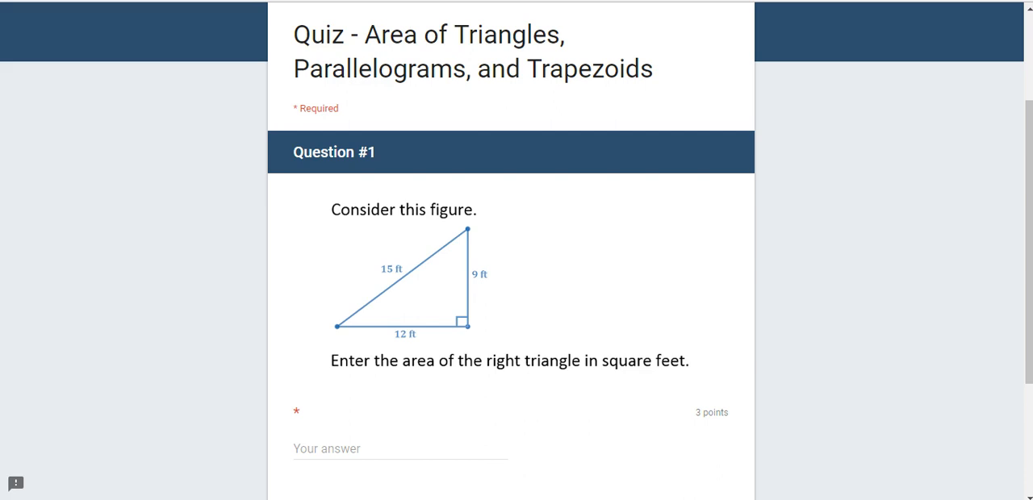
Switch to the quiz's Google Forms editor and examine the email, link and embed HTML options for sending the form
key(alt+Left)
click(580, 74)
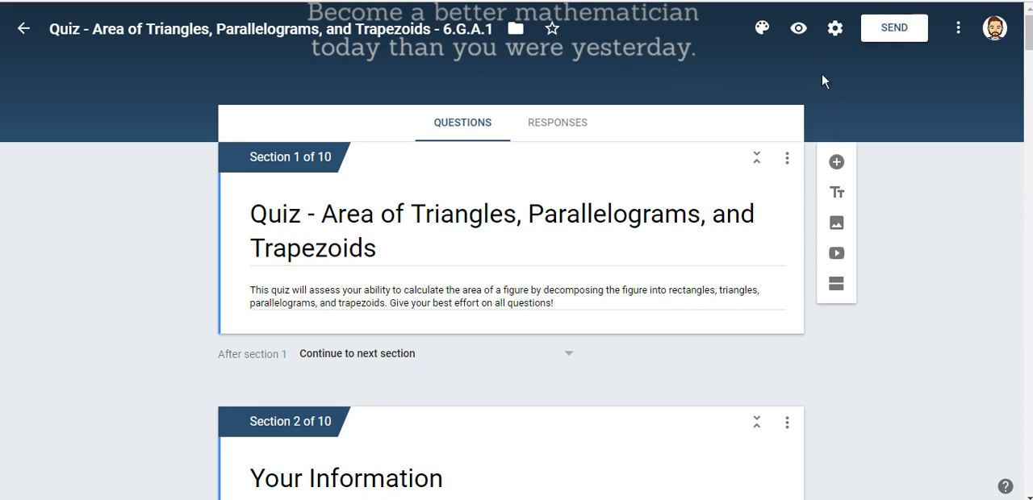
click(894, 33)
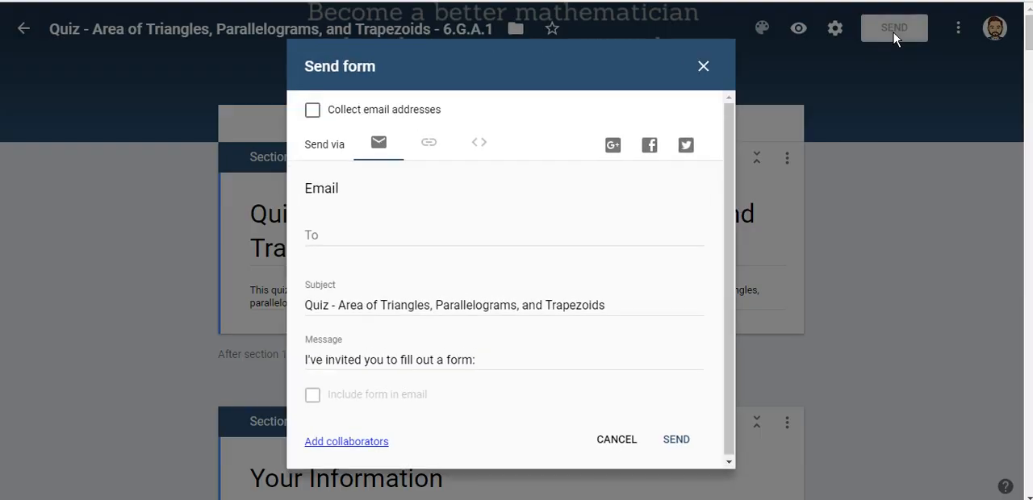
click(427, 142)
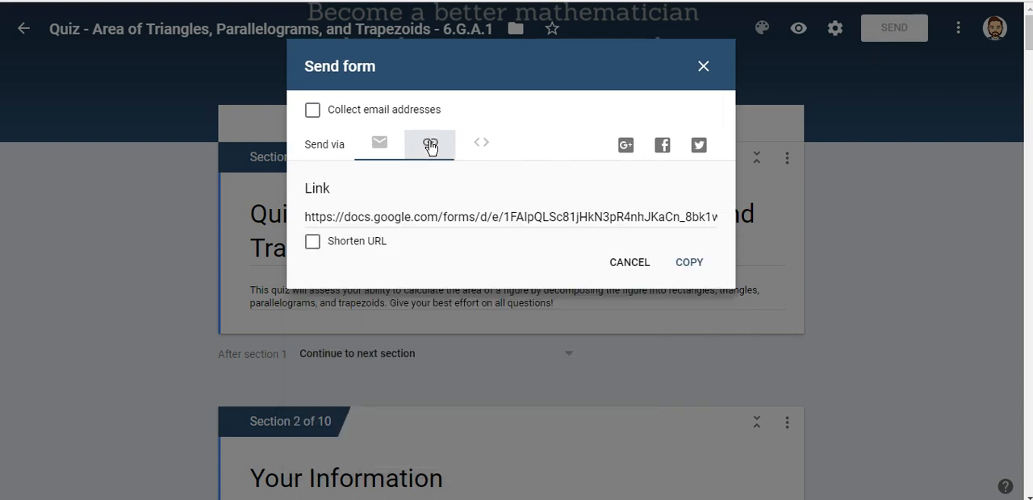
click(476, 146)
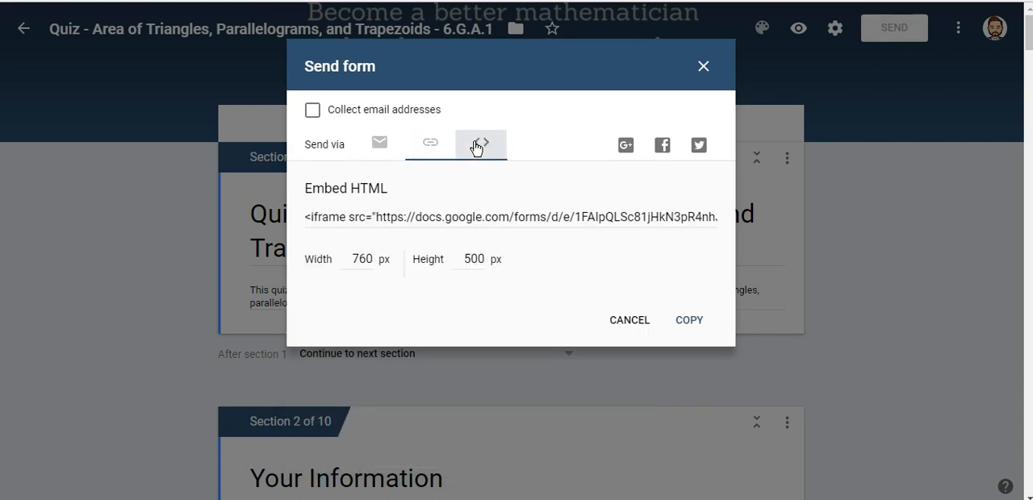
click(456, 216)
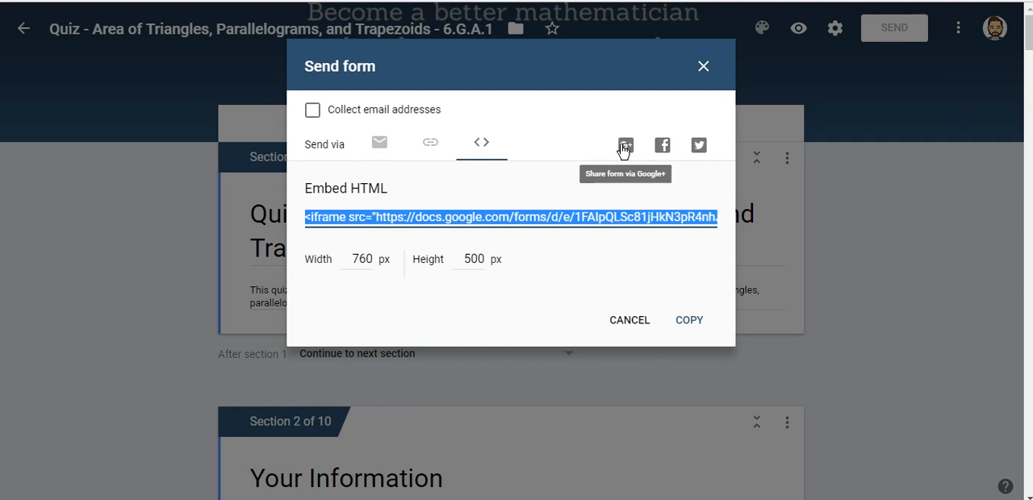
Copy the form's share link, close the Send form dialog, and open the link in the browser
click(432, 142)
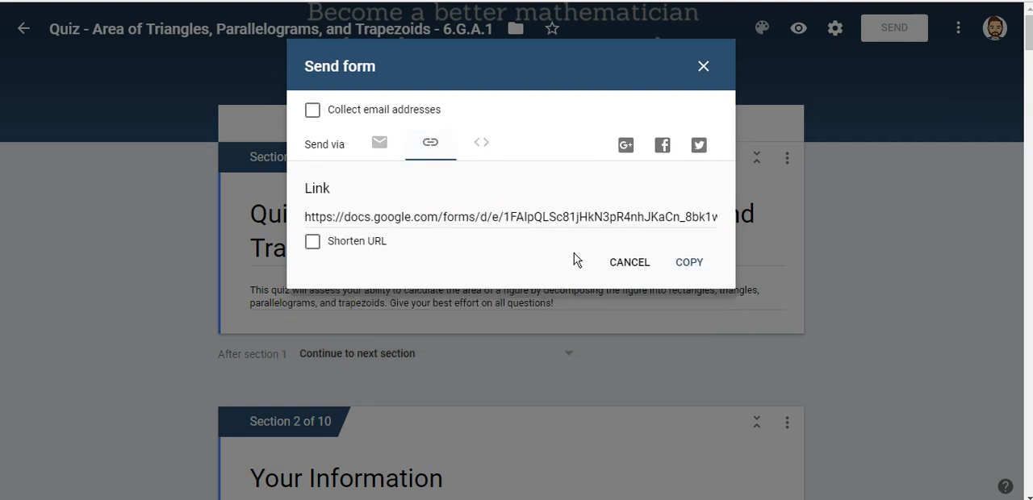
click(519, 224)
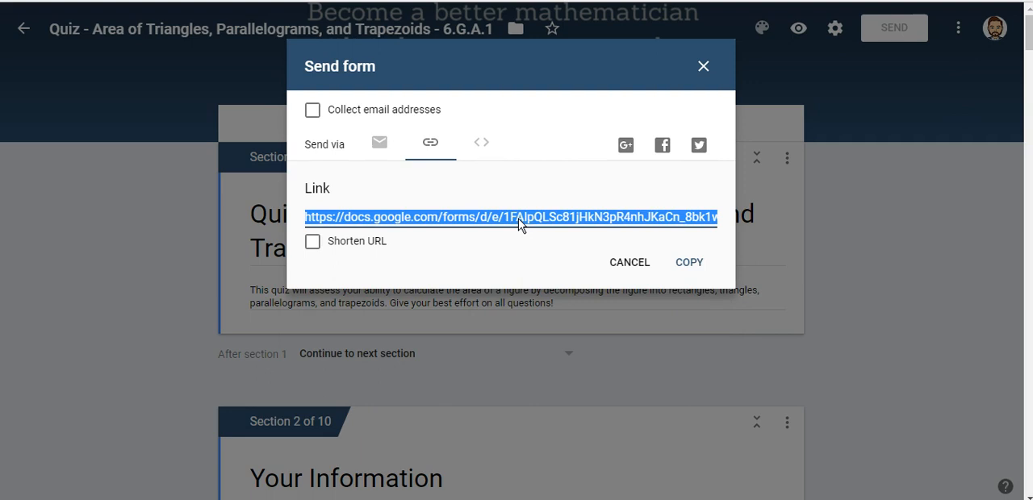
click(629, 263)
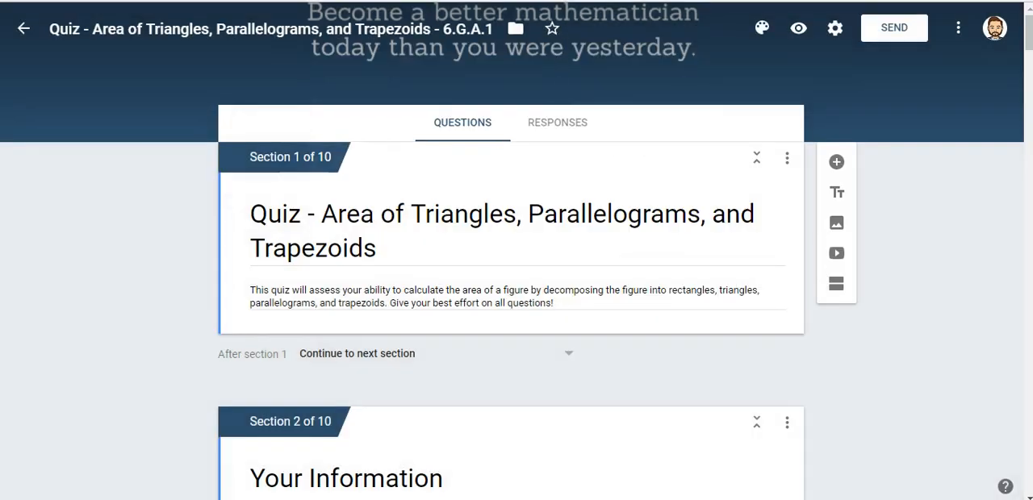
key(ctrl+l)
key(ctrl+v)
key(Return)
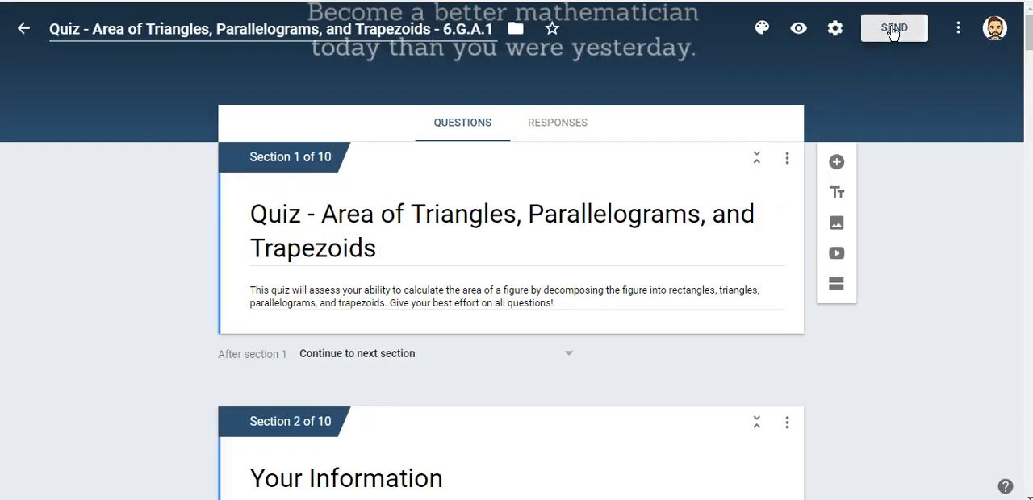
Reopen the form's sending options and select the full share link for copying
click(891, 30)
click(426, 142)
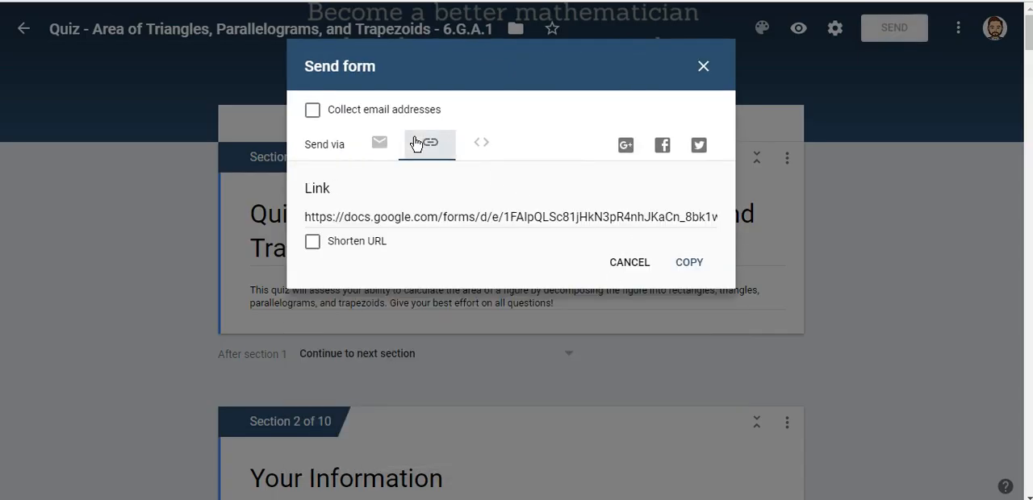
click(457, 222)
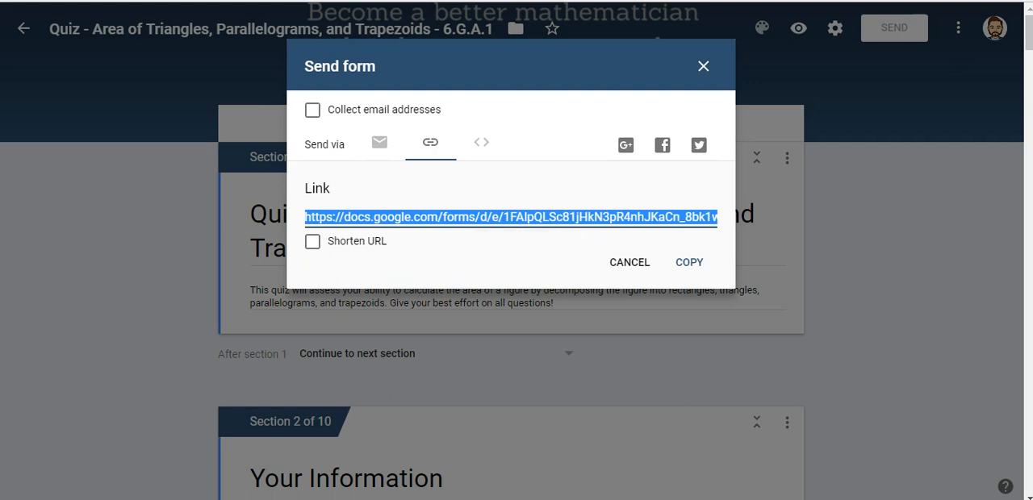
Go to tinyurl.com and paste the copied form link as the long URL
key(ctrl+l)
text(tin)
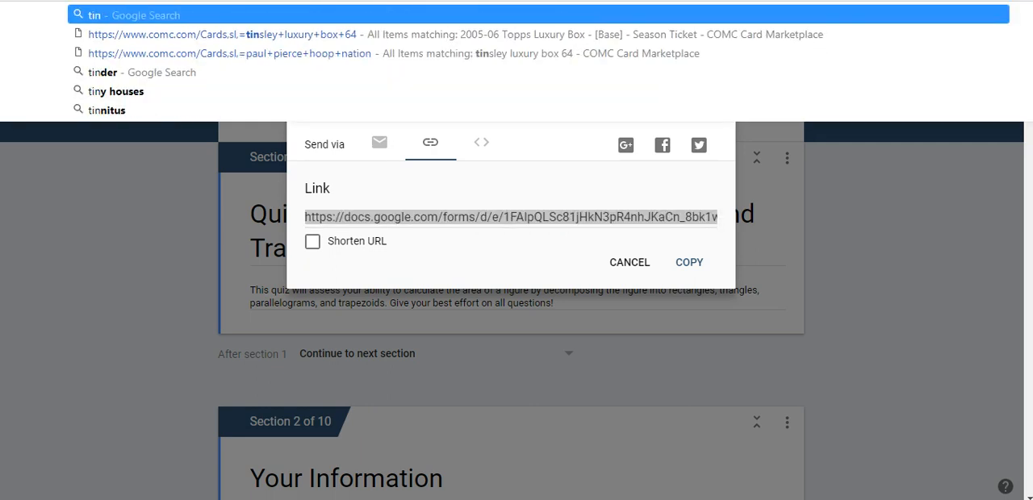
text(yurl.com)
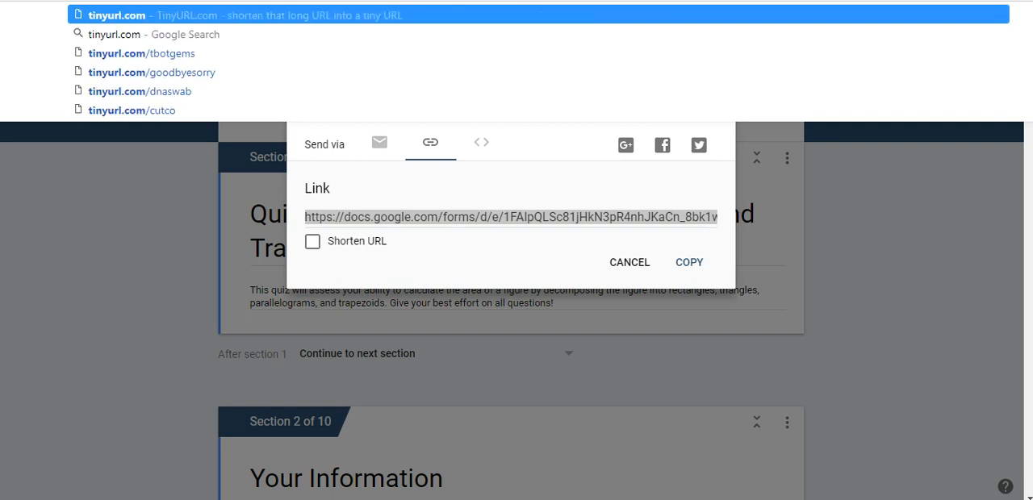
click(121, 16)
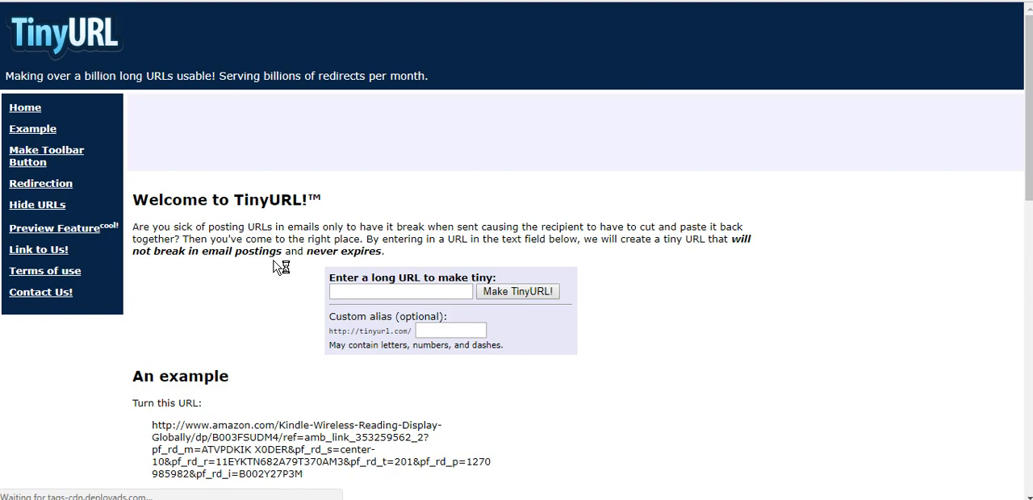
click(388, 290)
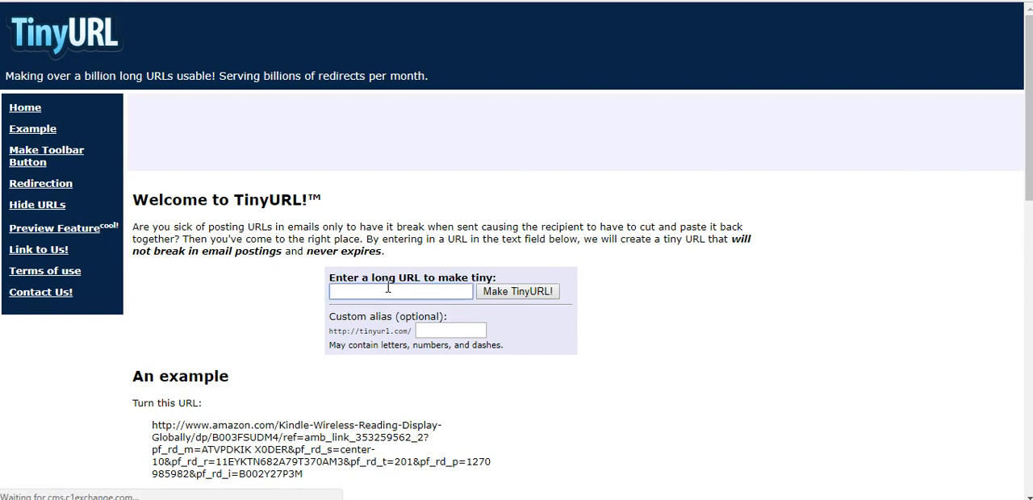
key(ctrl+v)
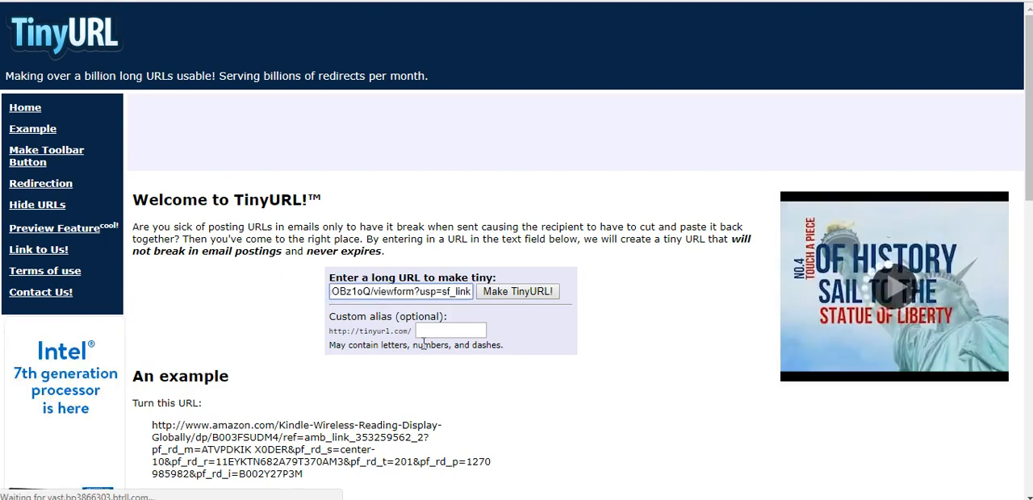
Set the custom alias to "googleformexample2017" and create the TinyURL
click(465, 333)
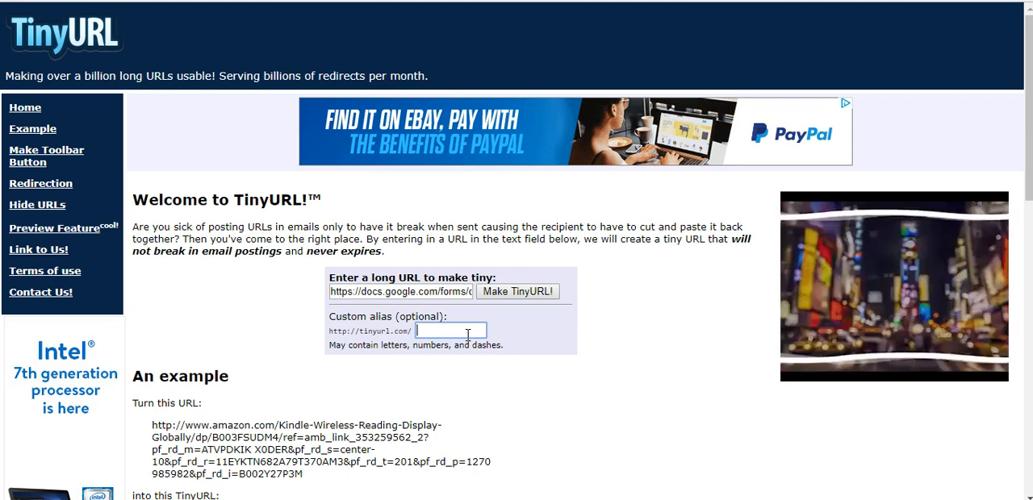
text(google)
text(formexample)
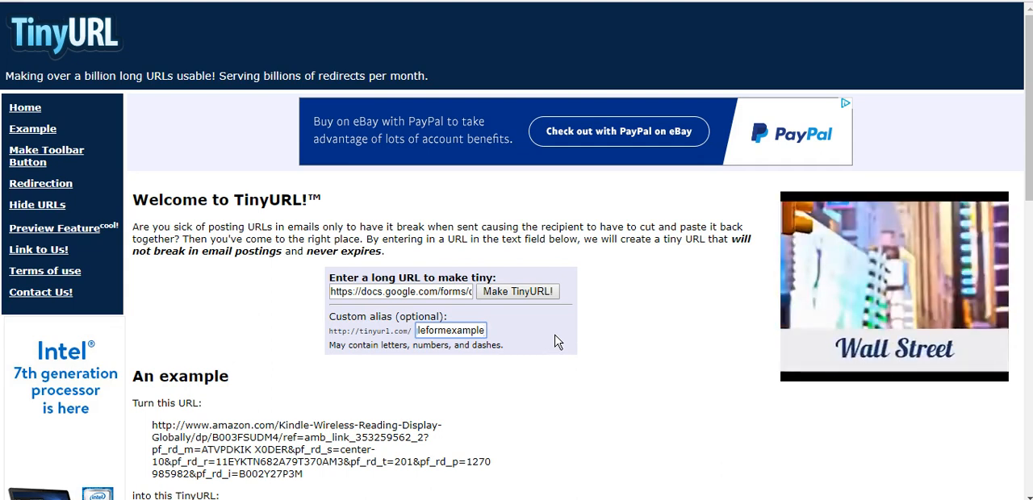
text(20)
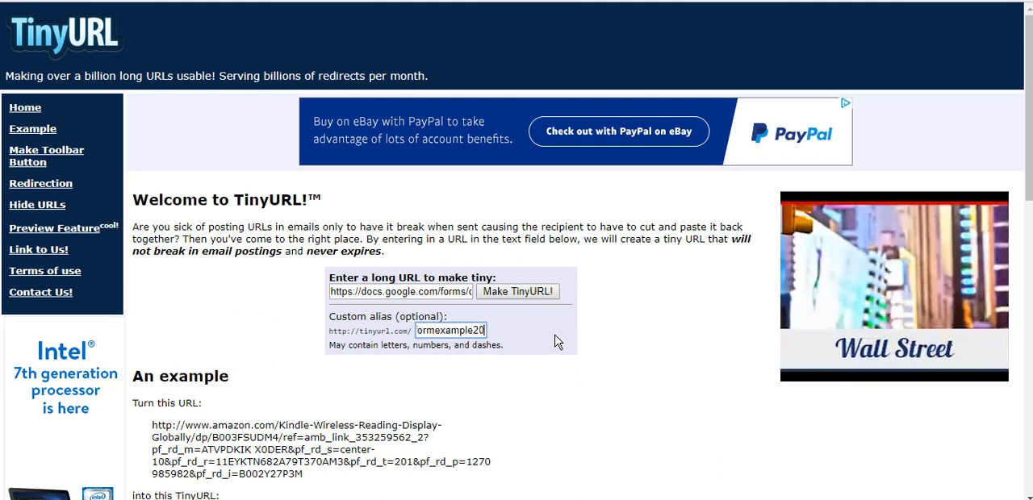
text(17)
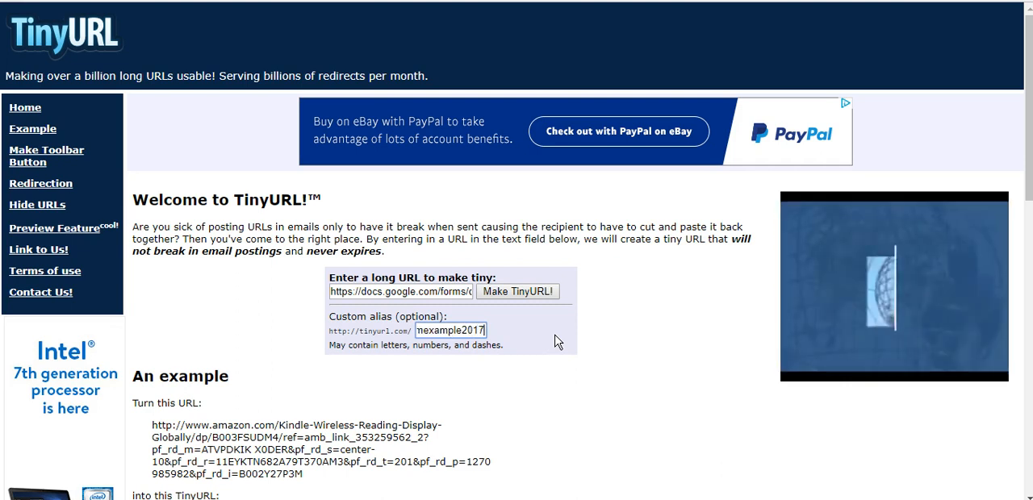
click(541, 297)
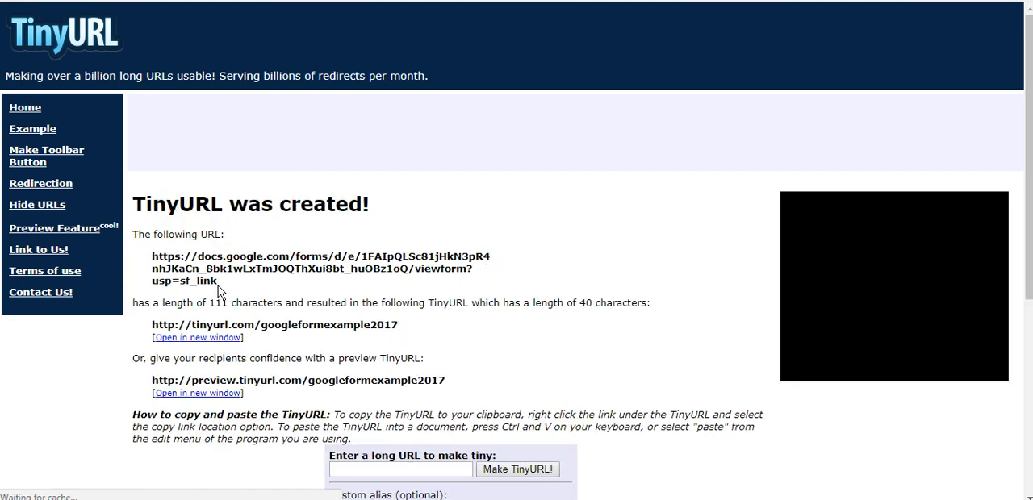
Copy the short address tinyurl.com/googleformexample2017 and open it in the browser
drag(218, 284, 152, 255)
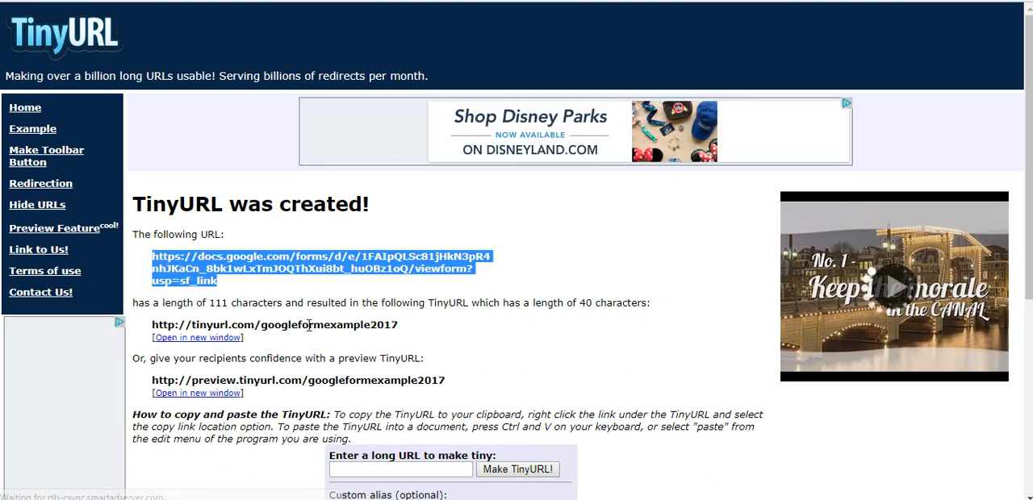
click(309, 324)
drag(406, 334, 193, 324)
key(ctrl+c)
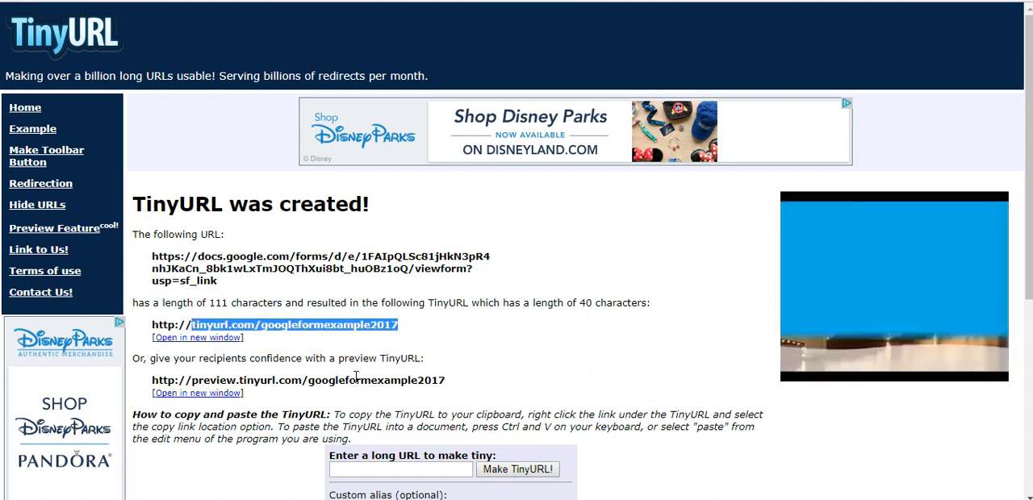
click(391, 1)
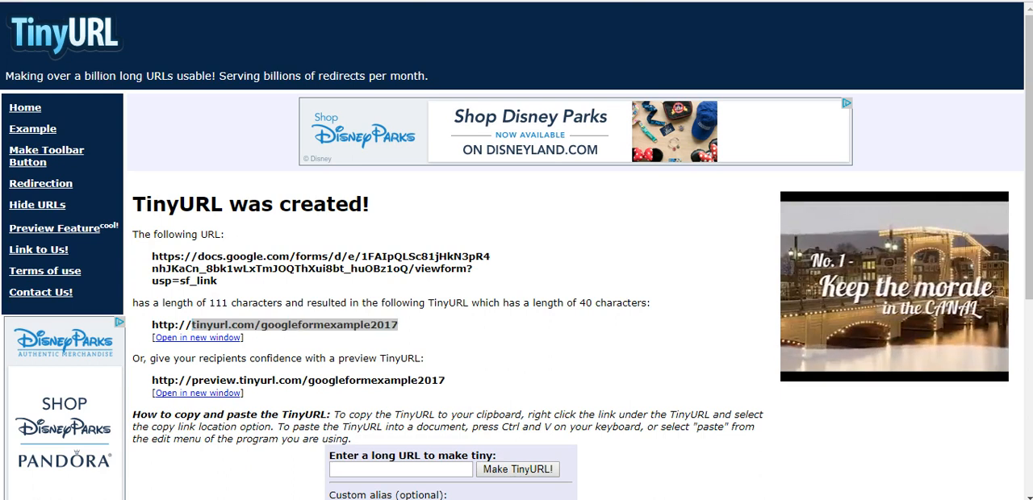
key(ctrl+v)
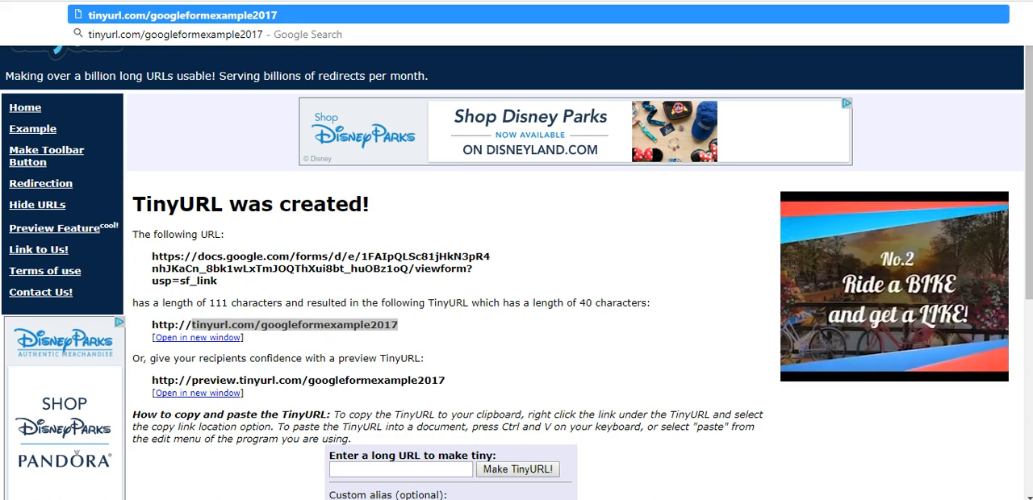
key(Return)
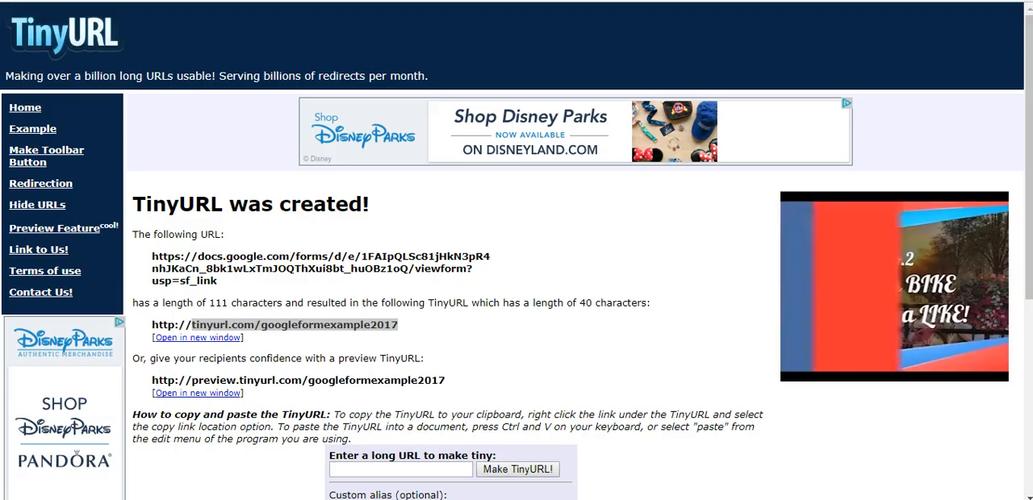